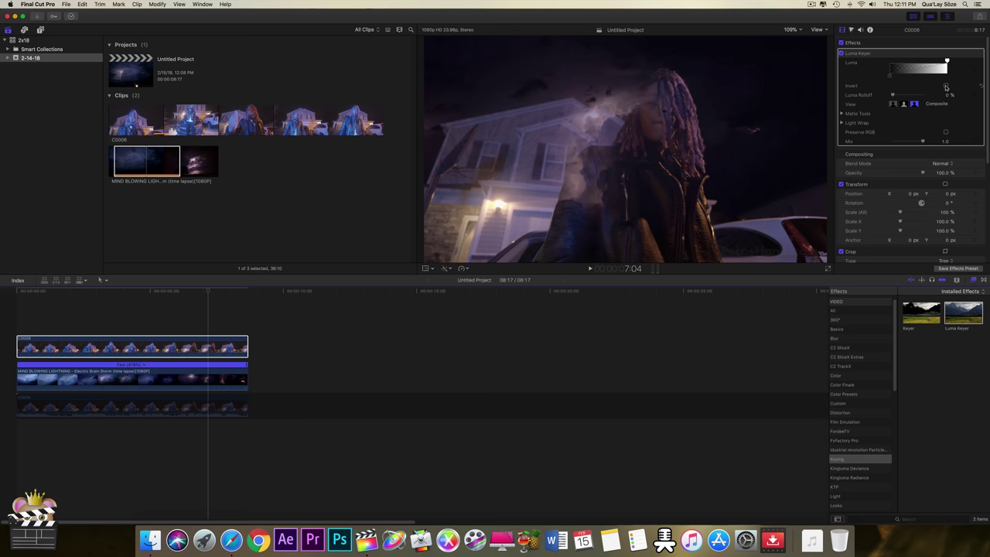
Toggle Invert on the C0006 Luma Keyer on, then back off.
click(947, 85)
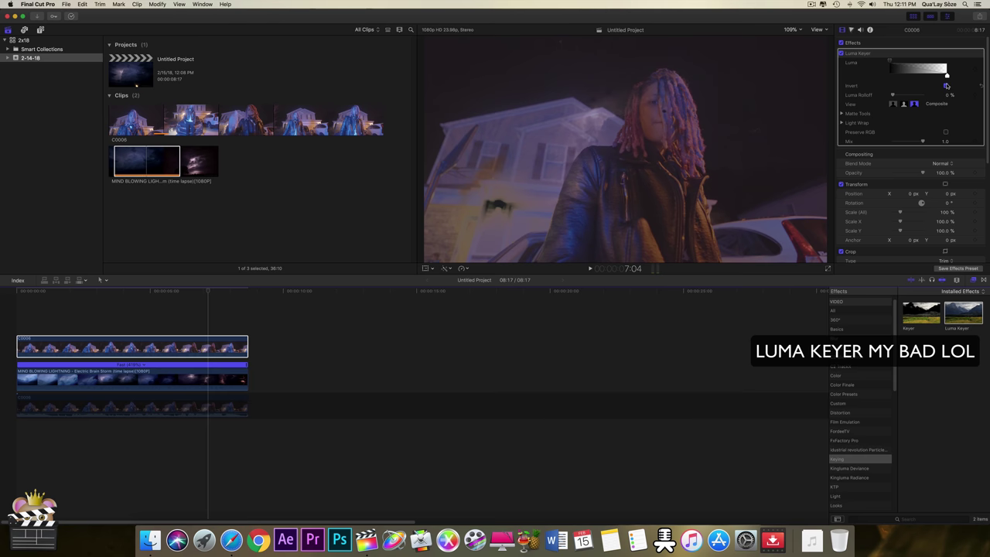
click(946, 85)
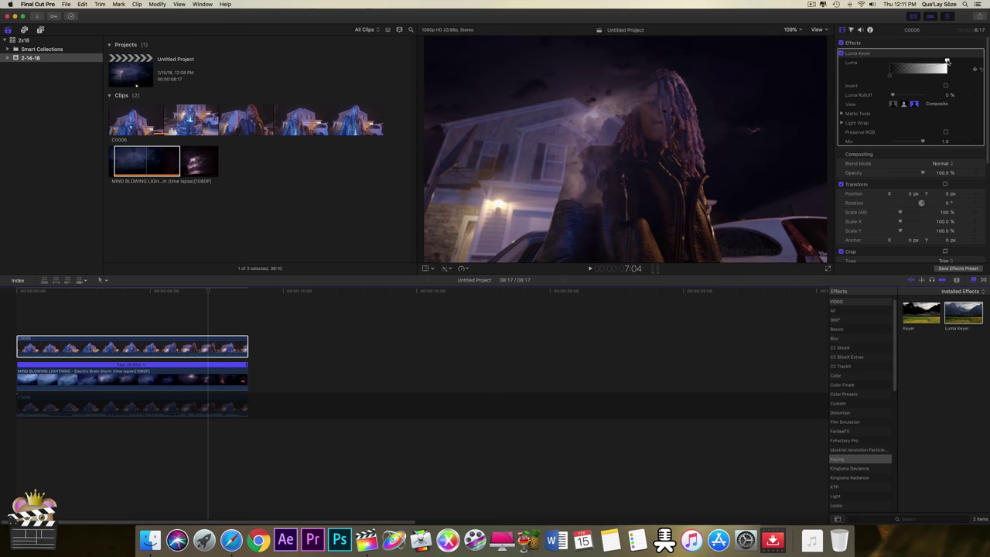
Raise the lightning storm clip in the frame to Position Y of about 277 px.
click(202, 377)
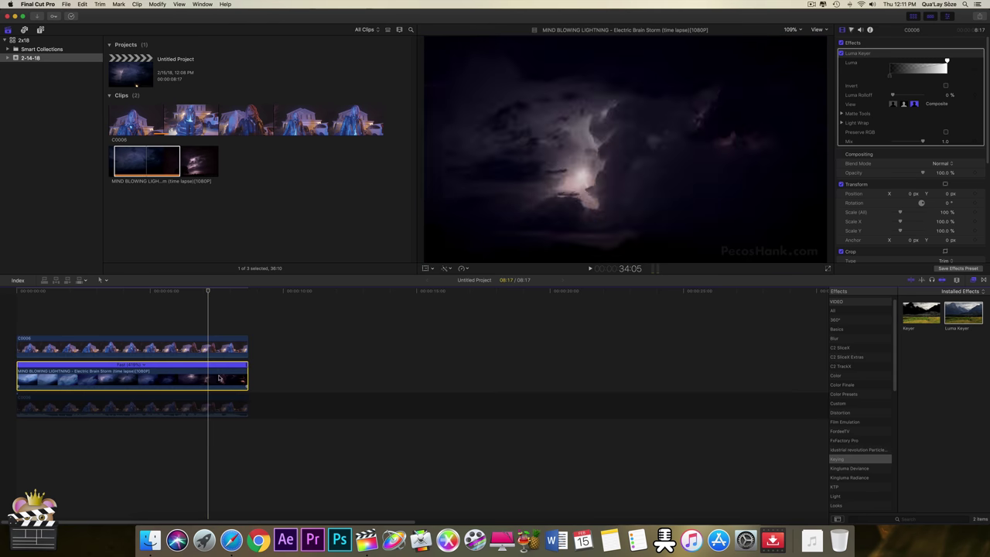
click(426, 269)
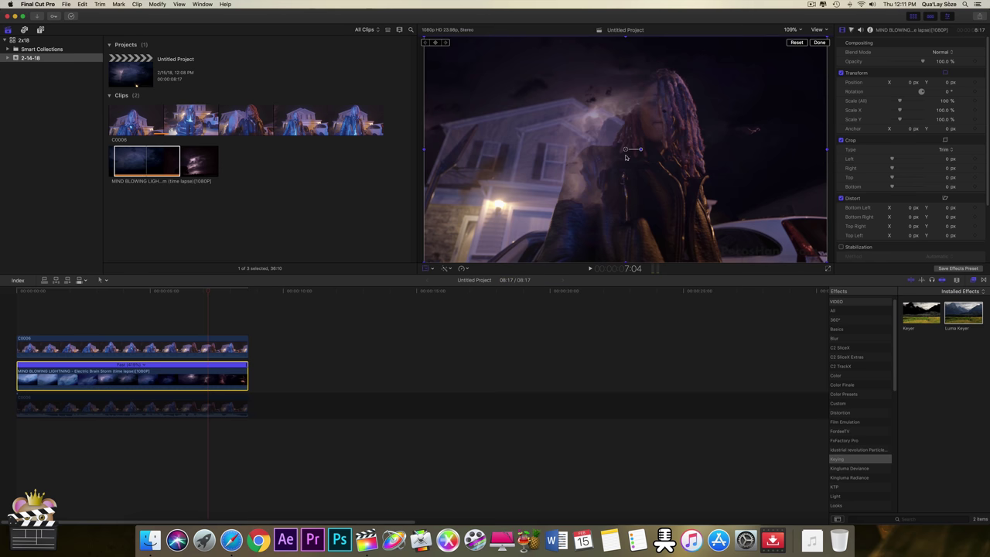
mouse_move(628, 151)
mouse_down()
mouse_move(625, 75)
mouse_move(627, 92)
mouse_up()
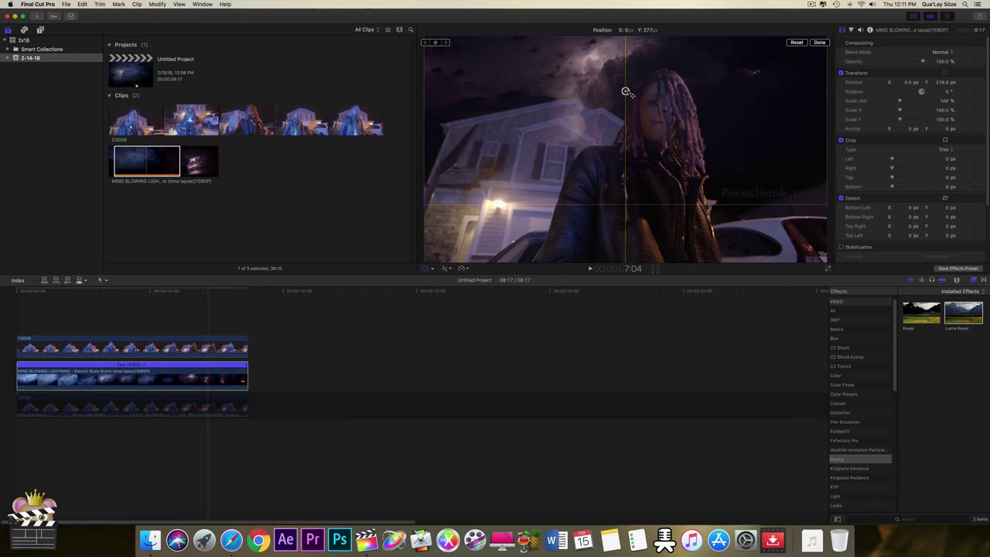
click(819, 42)
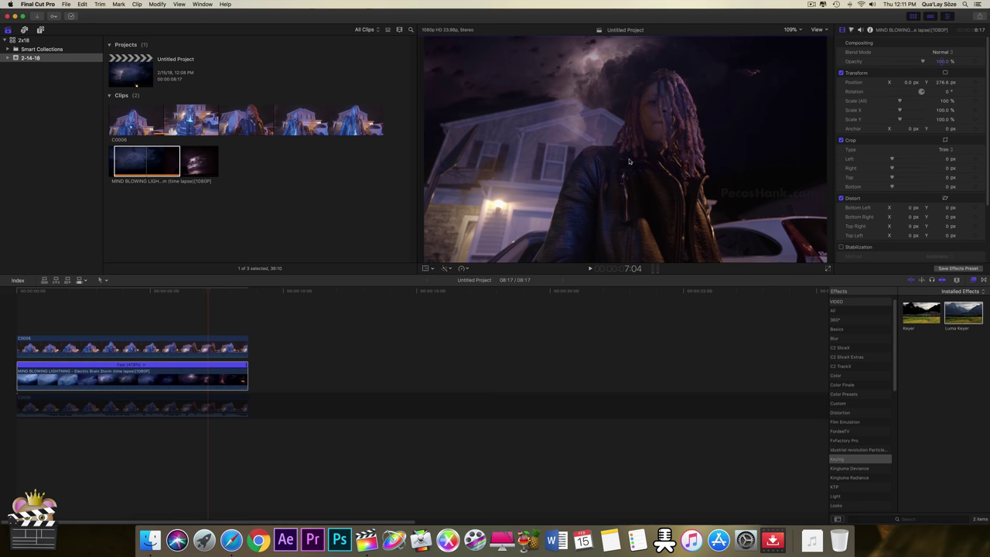
click(209, 348)
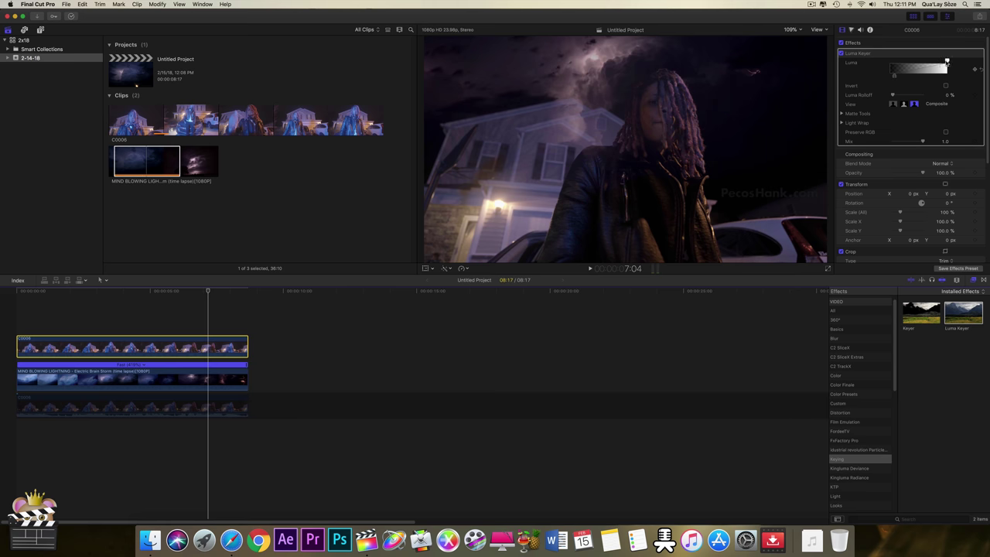
Adjust the C0006 luma range and set Luma Rolloff to 41.63%, Shrink/Expand to 1.0 and Erode to 8.41.
drag(946, 62, 907, 69)
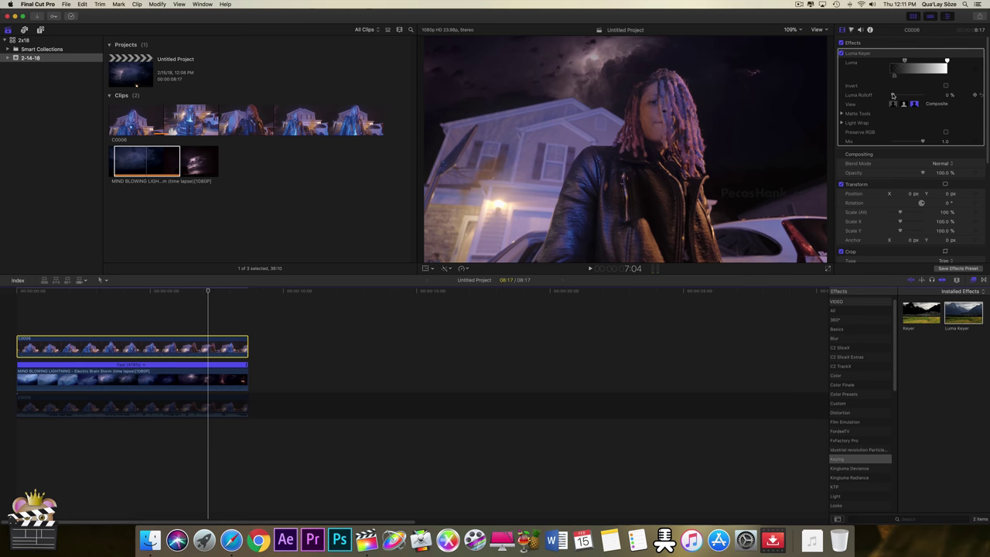
drag(893, 95, 898, 95)
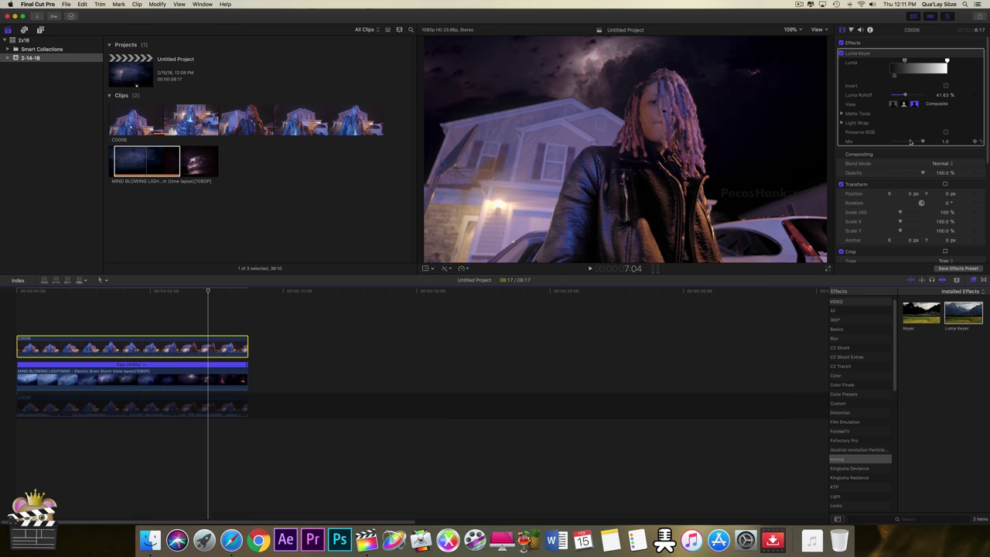
click(841, 114)
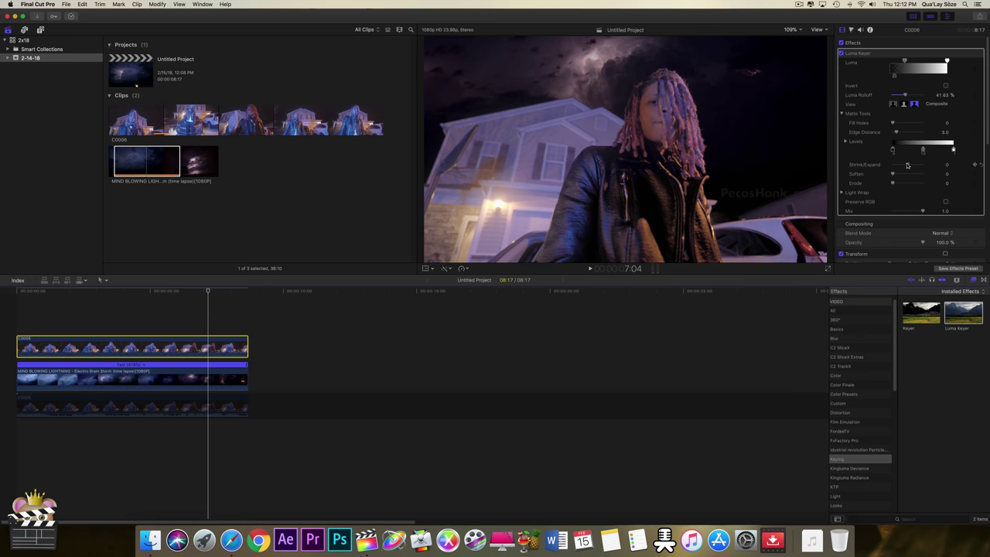
drag(907, 165, 910, 168)
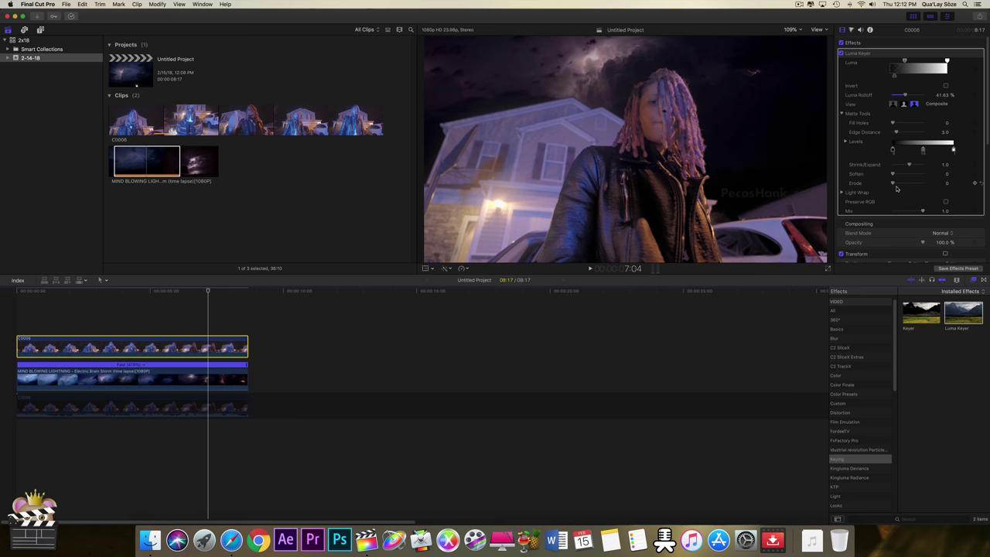
drag(892, 184, 917, 183)
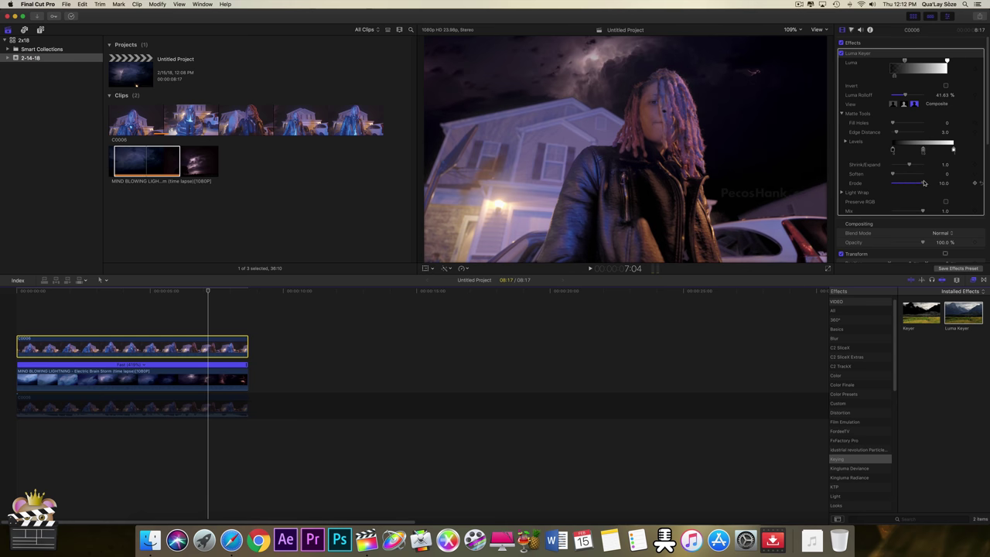
drag(924, 182, 918, 184)
Enable the lower C0006 clip with V and scrub back to review the composite.
click(210, 407)
key(v)
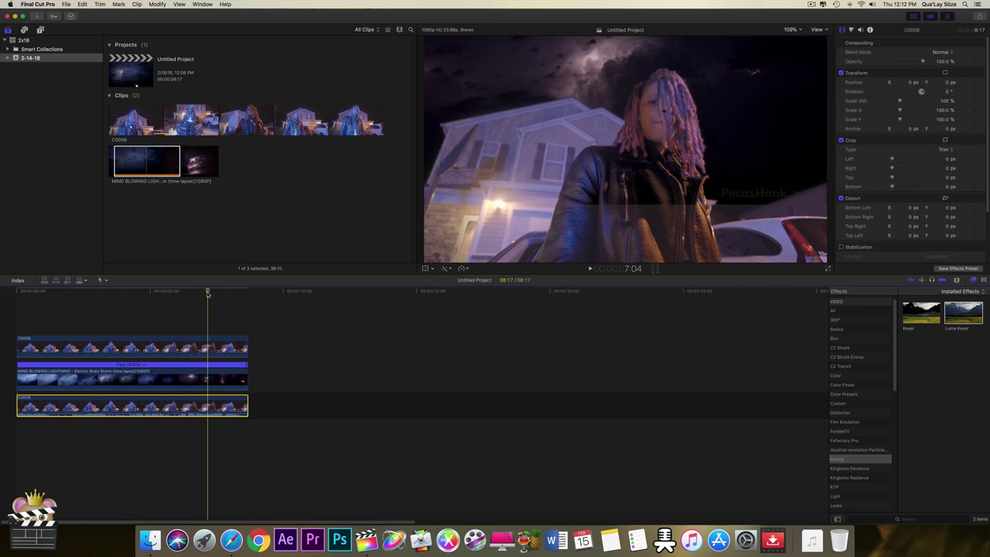
mouse_move(207, 292)
mouse_down()
mouse_move(170, 298)
mouse_move(184, 298)
mouse_up()
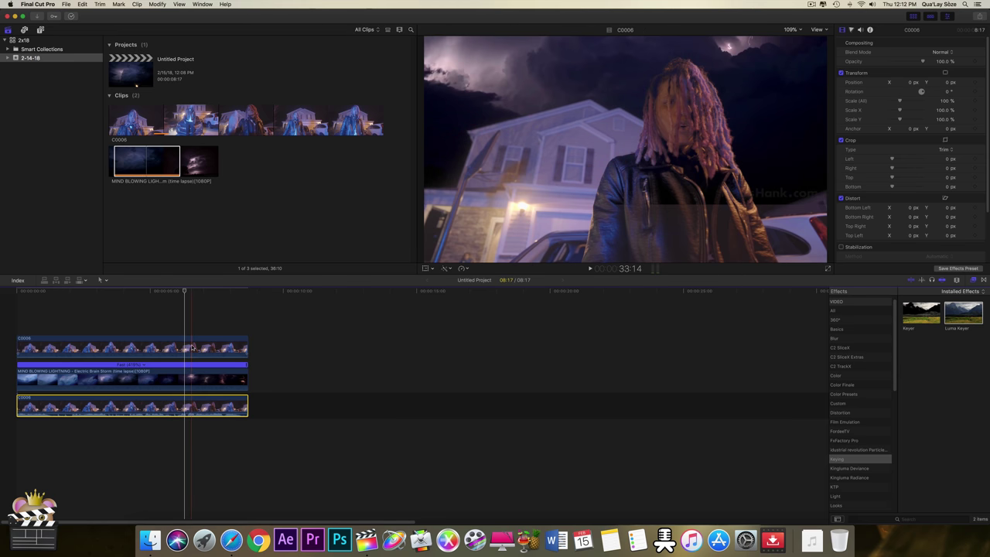
click(204, 371)
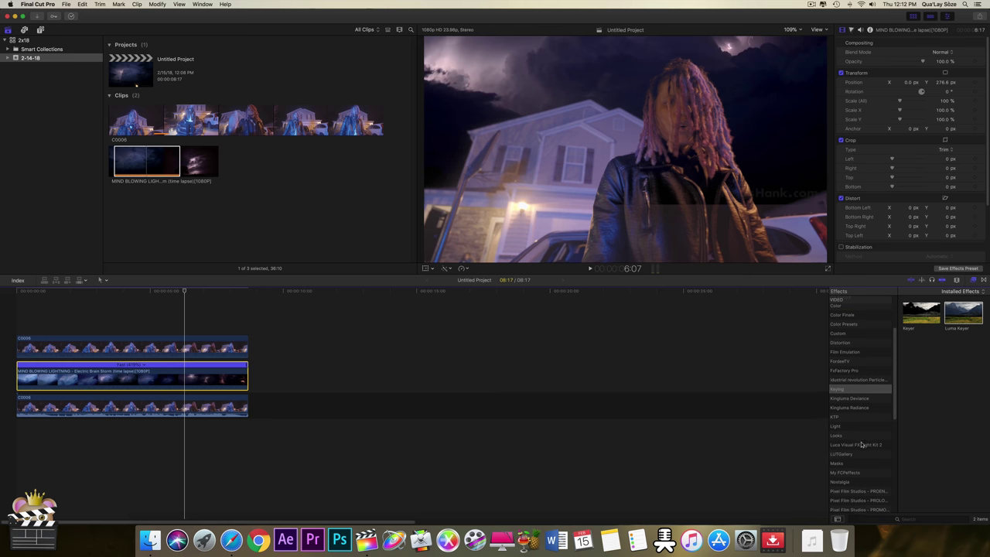
Add a Shape Mask to the lightning clip, raised in frame with Radius 660.14 and Feather 631.6.
scroll(859, 402, down, 4)
click(865, 430)
double_click(965, 351)
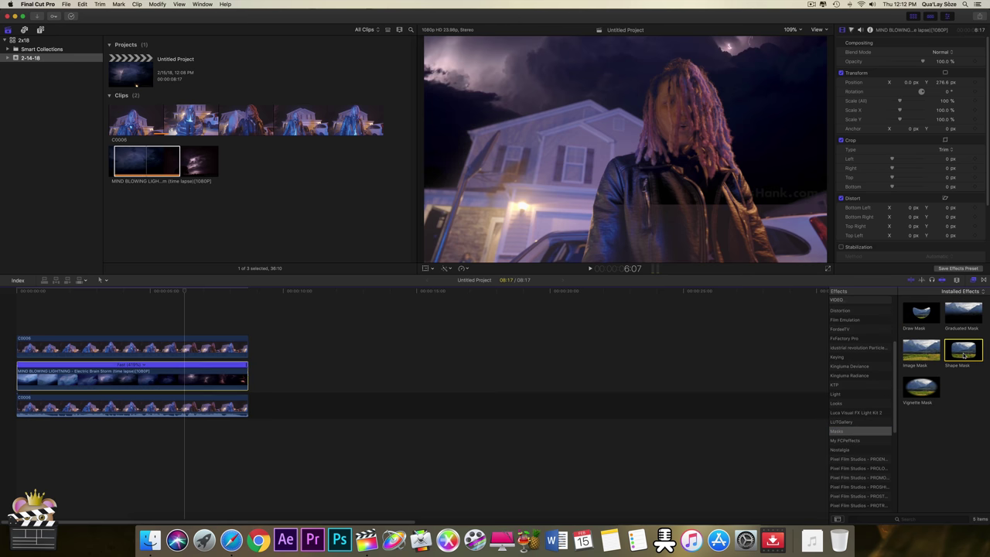
drag(763, 47, 767, 58)
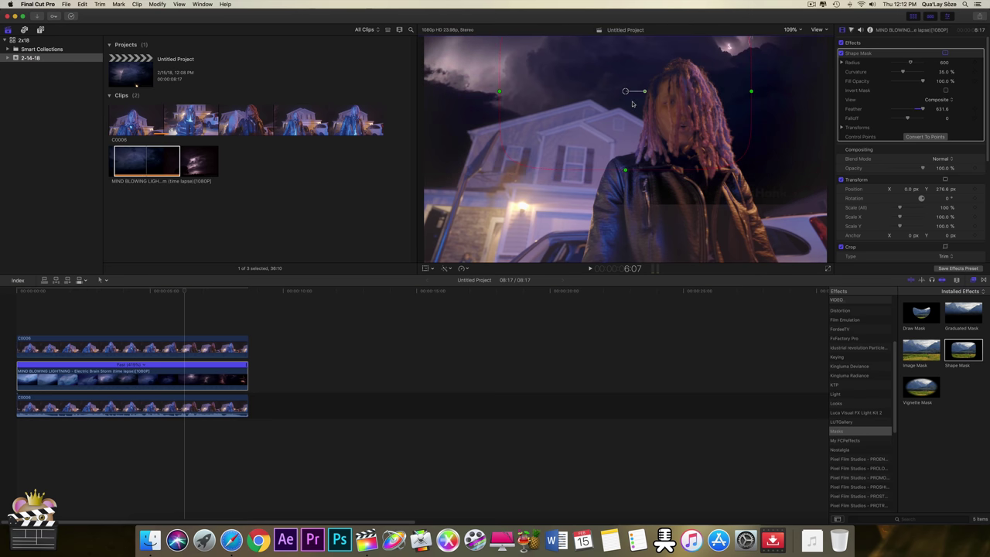
drag(752, 92, 763, 91)
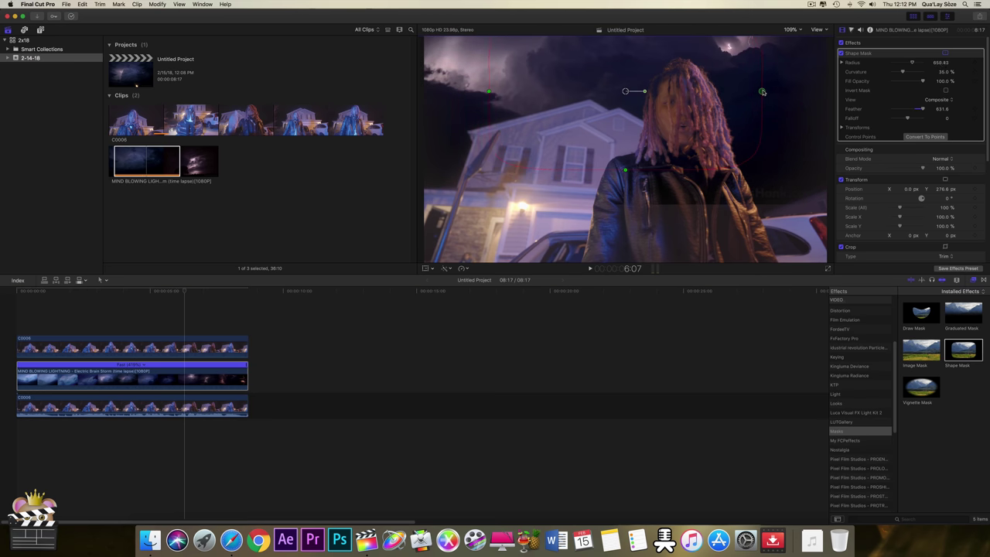
mouse_move(659, 142)
mouse_down()
mouse_move(662, 52)
mouse_move(663, 61)
mouse_up()
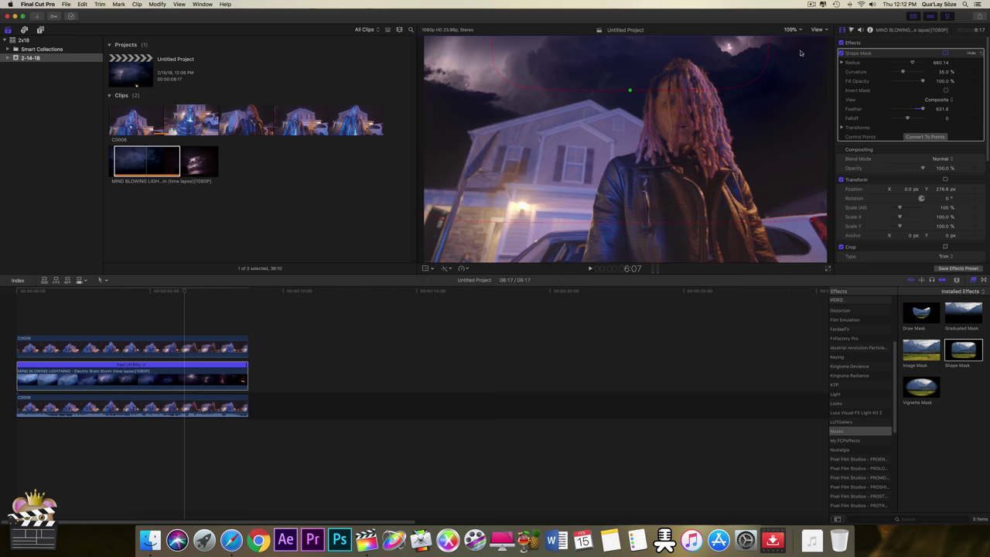
drag(800, 53, 729, 201)
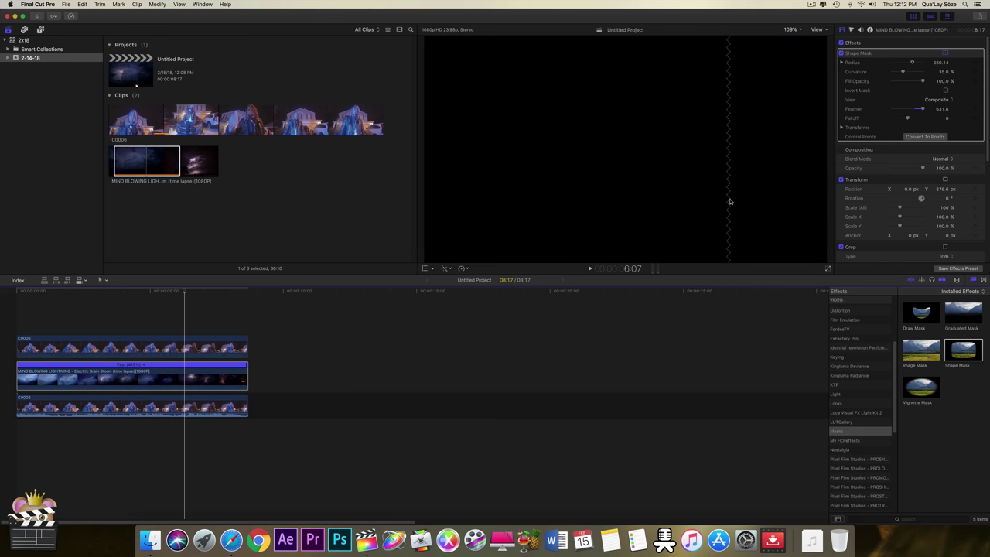
Add Color Wheels to the lightning clip, brightening midtones and darkening shadows, then check a later frame.
key(super+6)
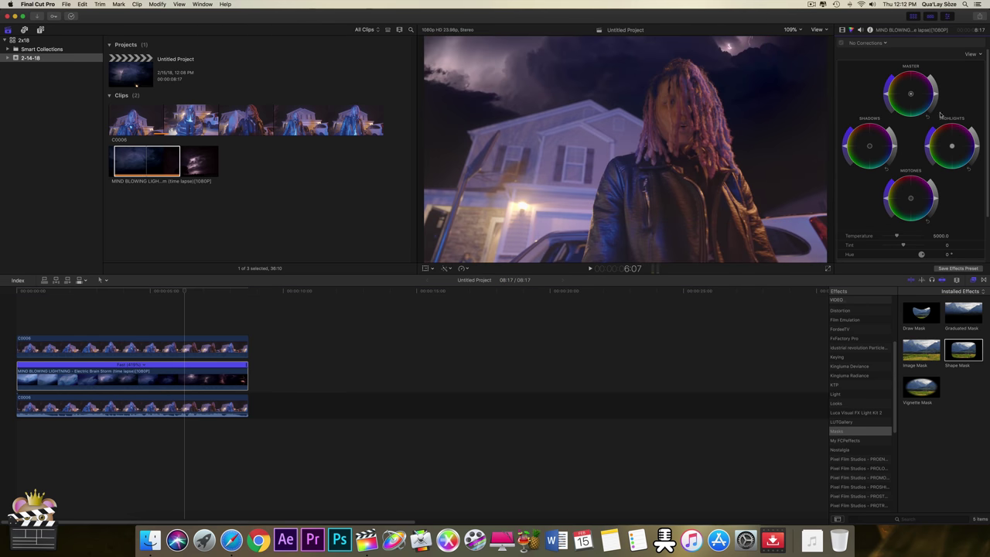
drag(935, 199, 935, 197)
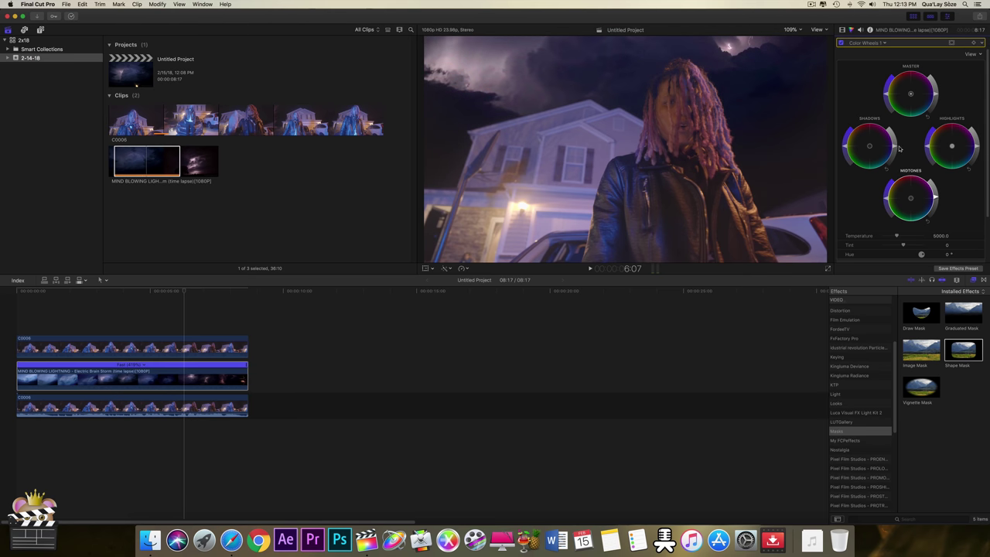
drag(894, 147, 895, 152)
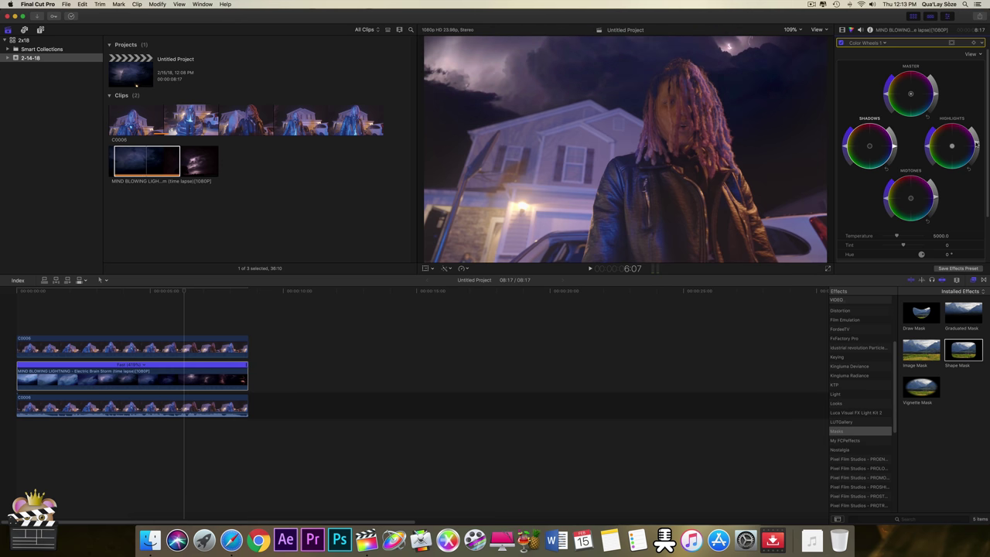
mouse_move(185, 292)
mouse_down()
mouse_move(217, 293)
mouse_move(54, 301)
mouse_move(154, 308)
mouse_up()
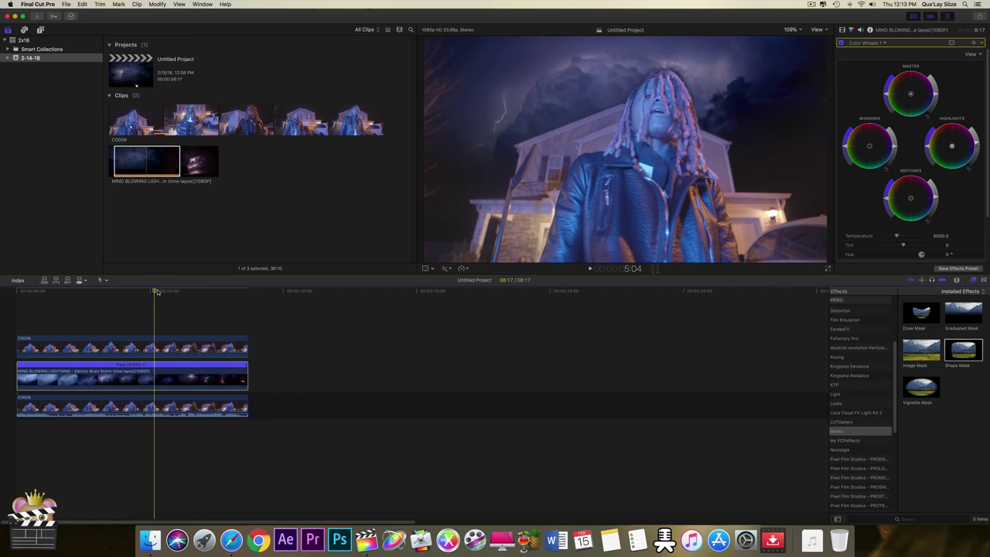
Combine all three timeline clips into a new compound clip.
click(19, 311)
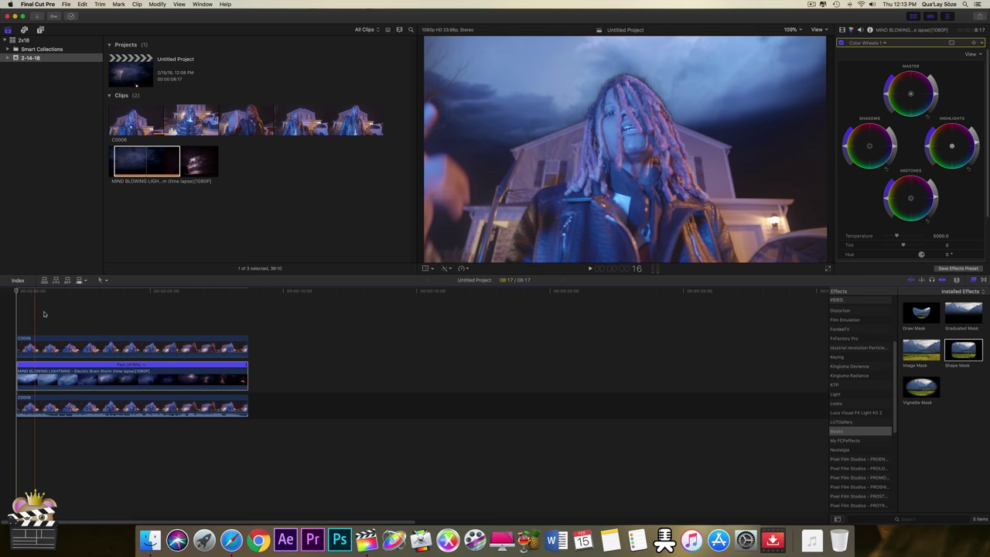
key(super+a)
right_click(65, 402)
click(88, 486)
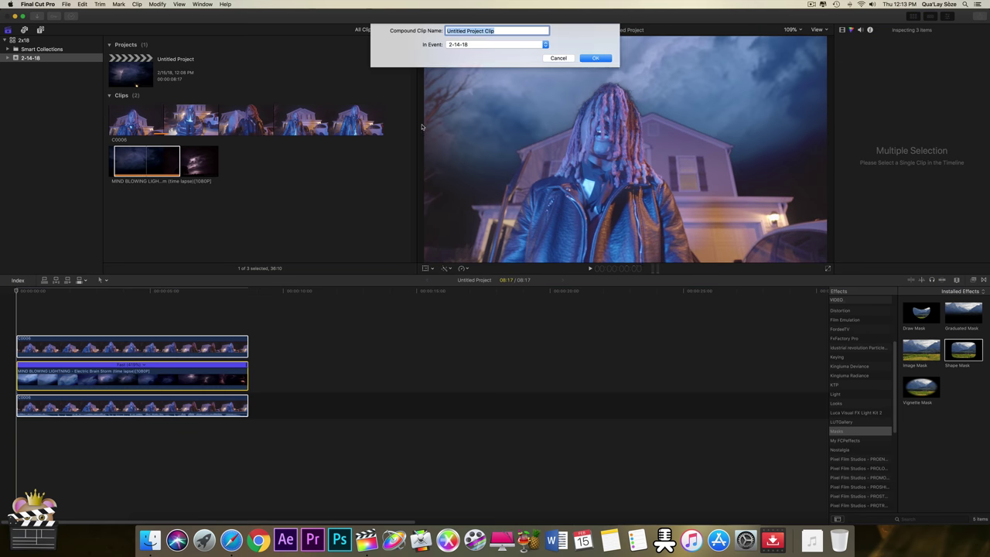
key(Return)
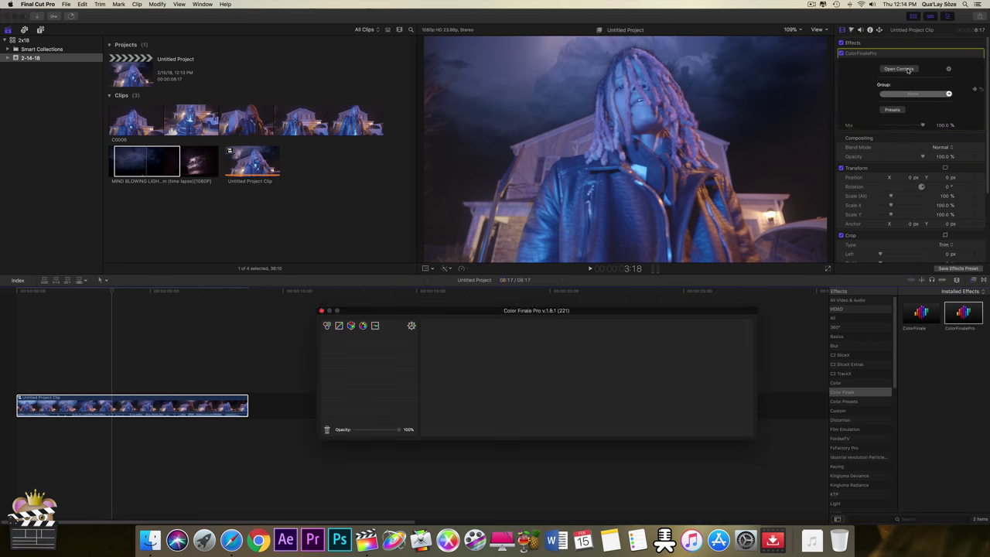
Grade the compound clip in Color Finale with an S-shaped master curve and lowered blue curve.
click(655, 380)
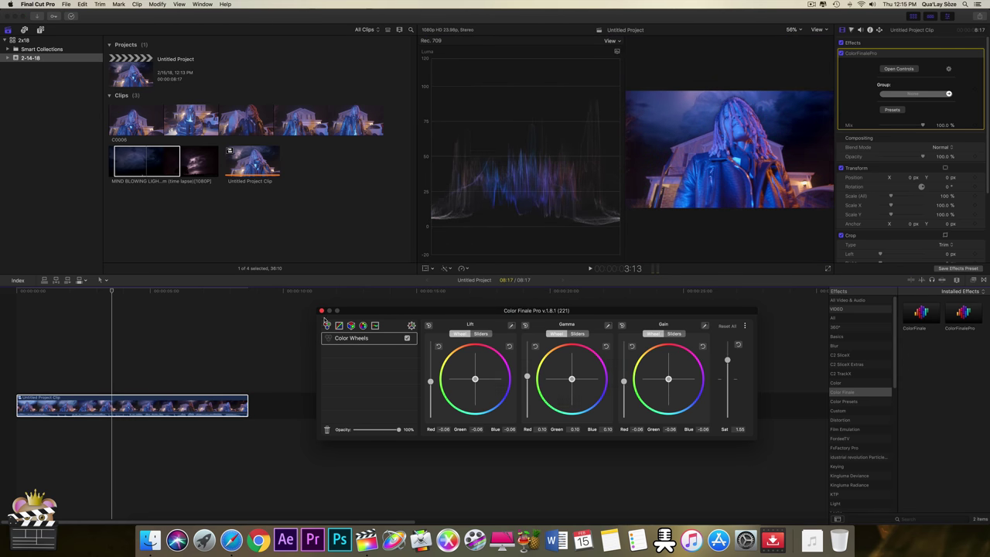
click(338, 325)
drag(485, 351, 482, 347)
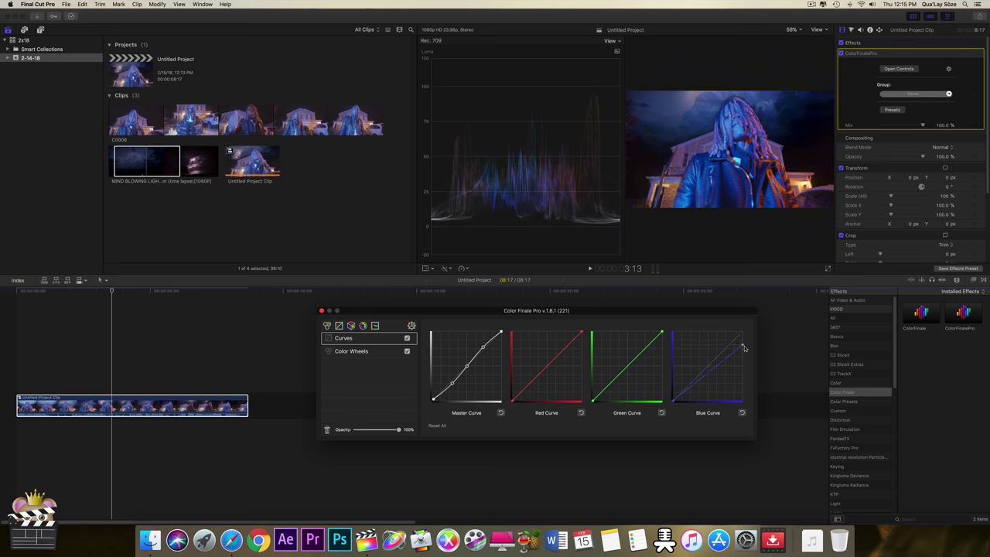
drag(742, 333, 742, 366)
click(124, 406)
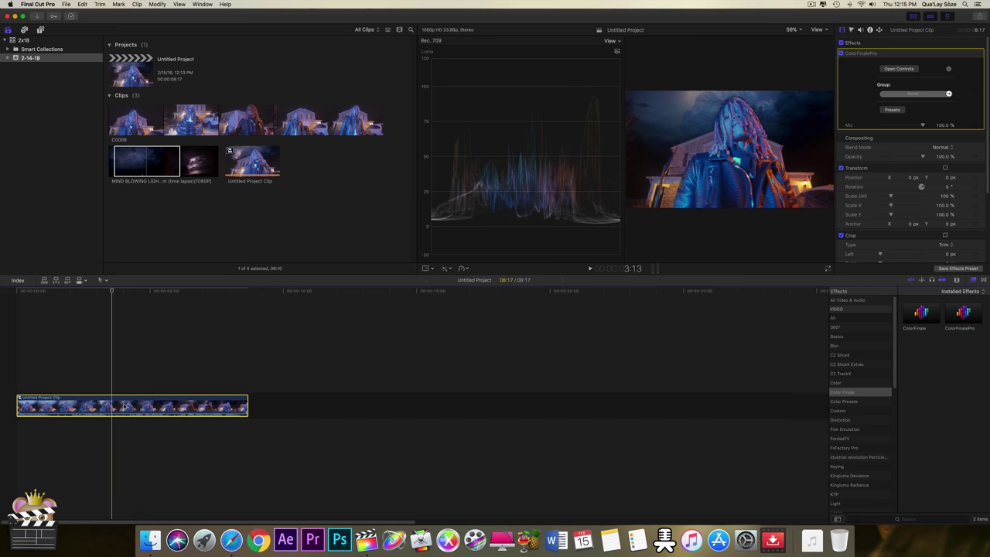
Apply the Stylize Vignette effect to the compound clip.
click(859, 420)
double_click(921, 489)
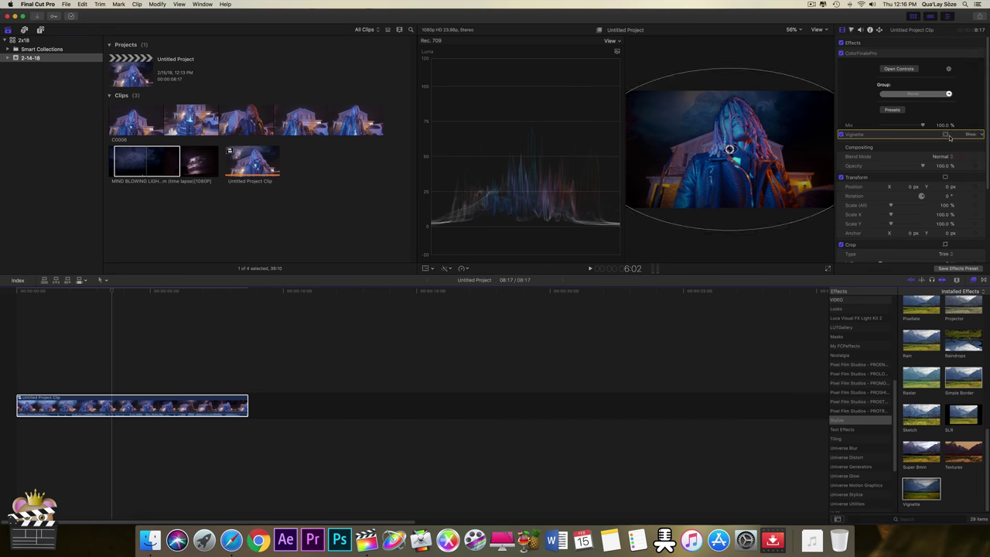
click(41, 29)
Place an Adjustment Layer above the clip and apply VLFx Good Letterbox to it.
click(25, 41)
drag(168, 104, 124, 386)
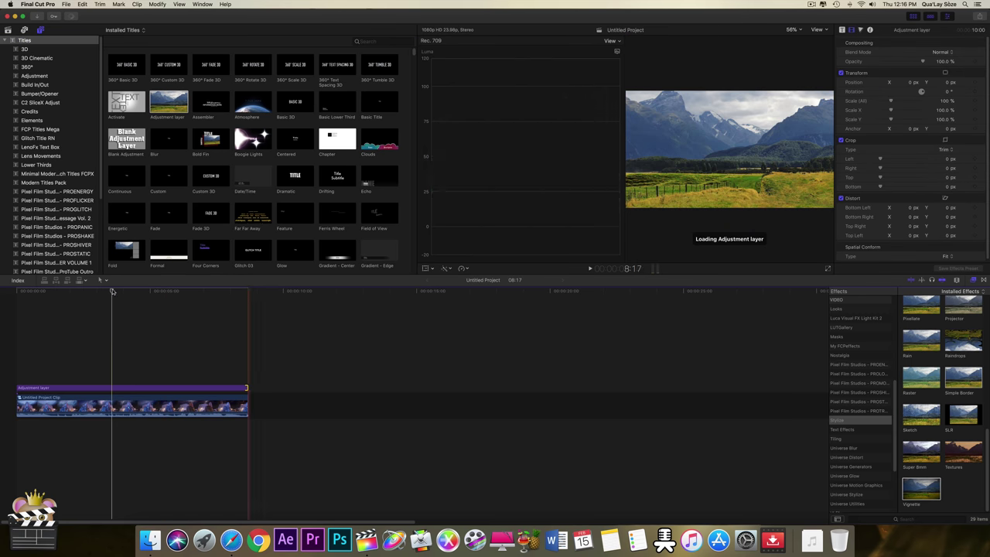
click(858, 416)
double_click(962, 317)
Apply a Luca Visual FX Light Kit 2 effect to the compound clip.
click(939, 62)
click(939, 61)
click(124, 406)
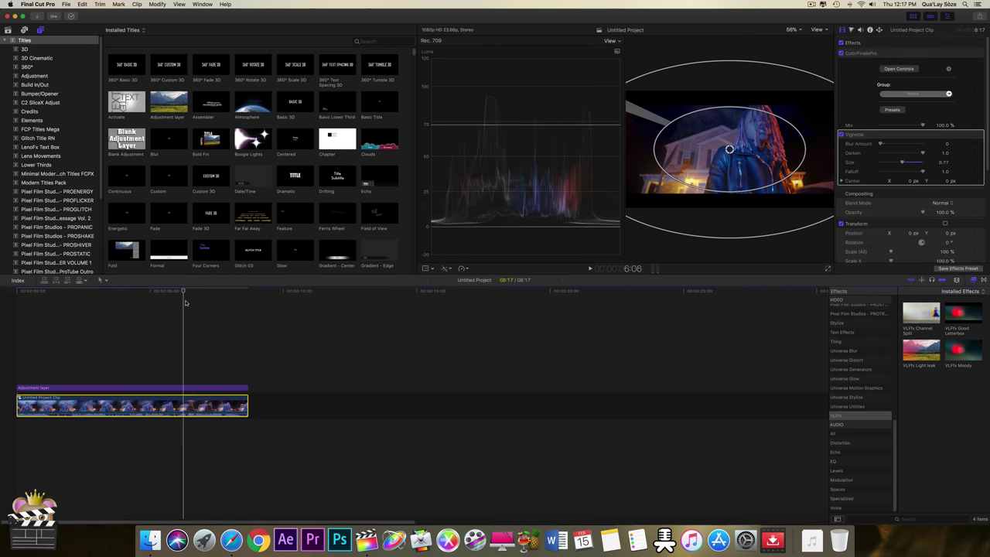
click(856, 391)
drag(921, 462, 194, 404)
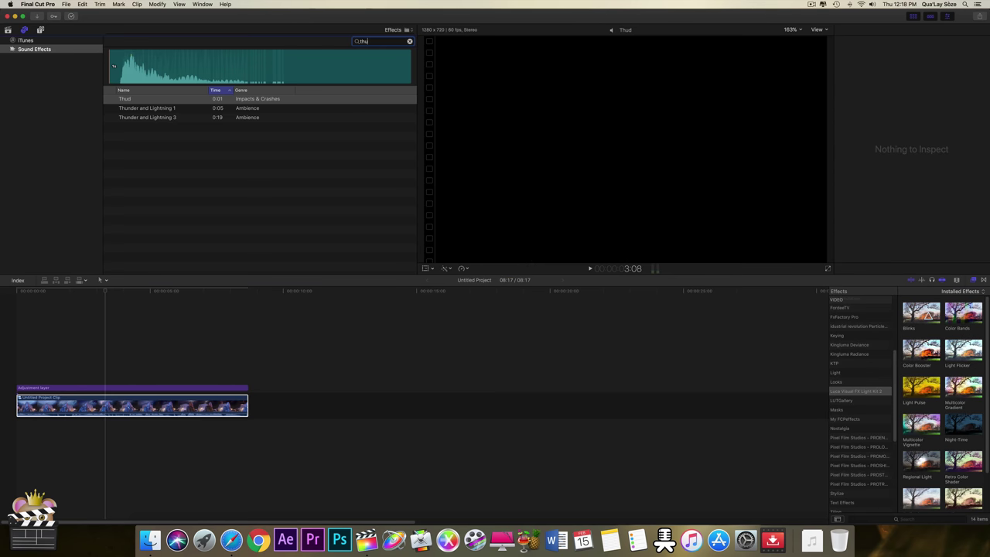
Preview the thunder sounds and add Thunder and Lightning 3 beneath the compound clip.
click(203, 110)
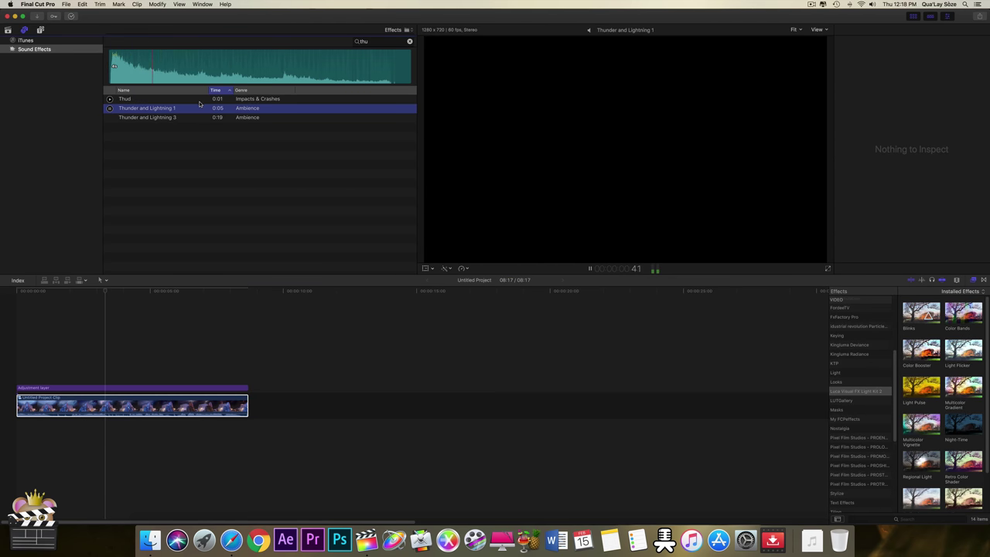
click(200, 101)
click(197, 117)
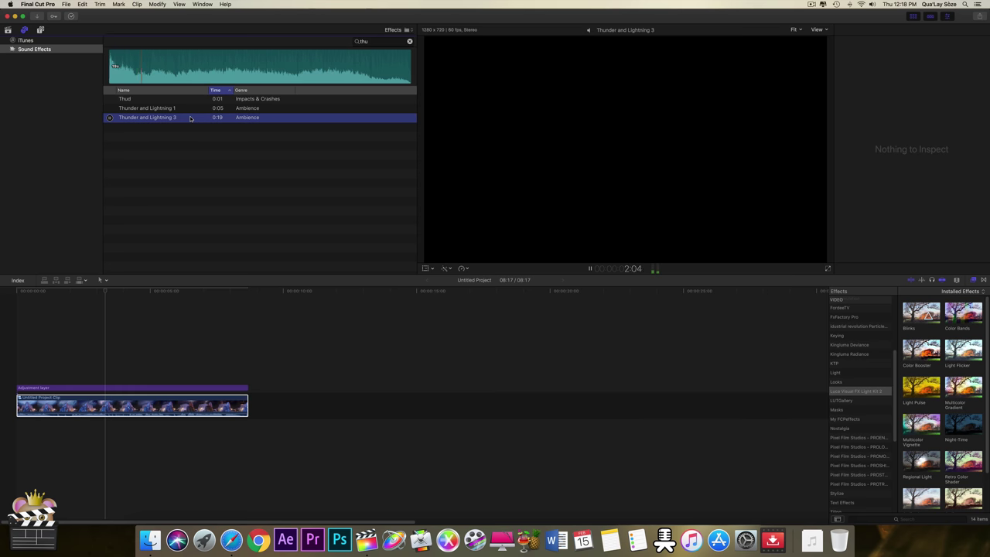
mouse_move(189, 118)
mouse_down()
mouse_move(97, 454)
mouse_move(19, 455)
mouse_up()
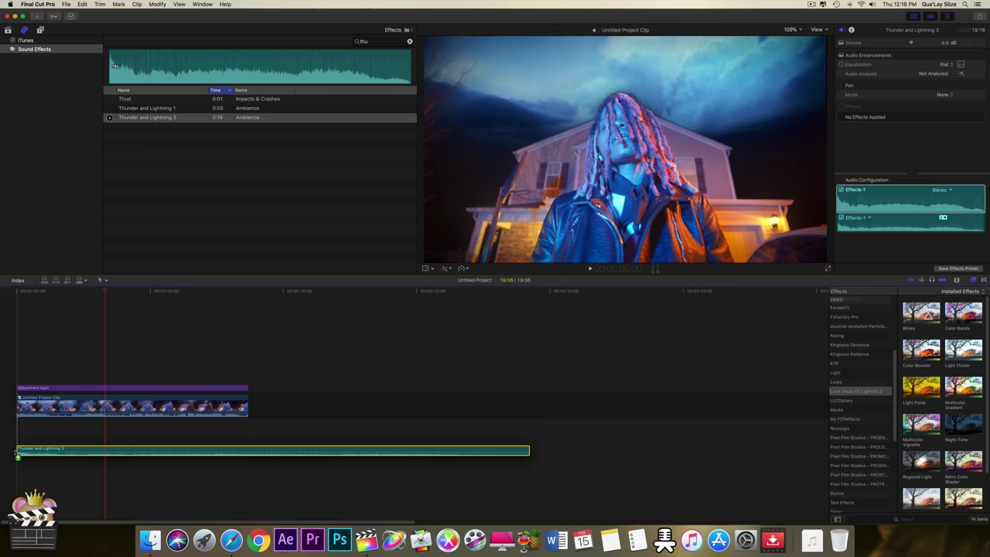